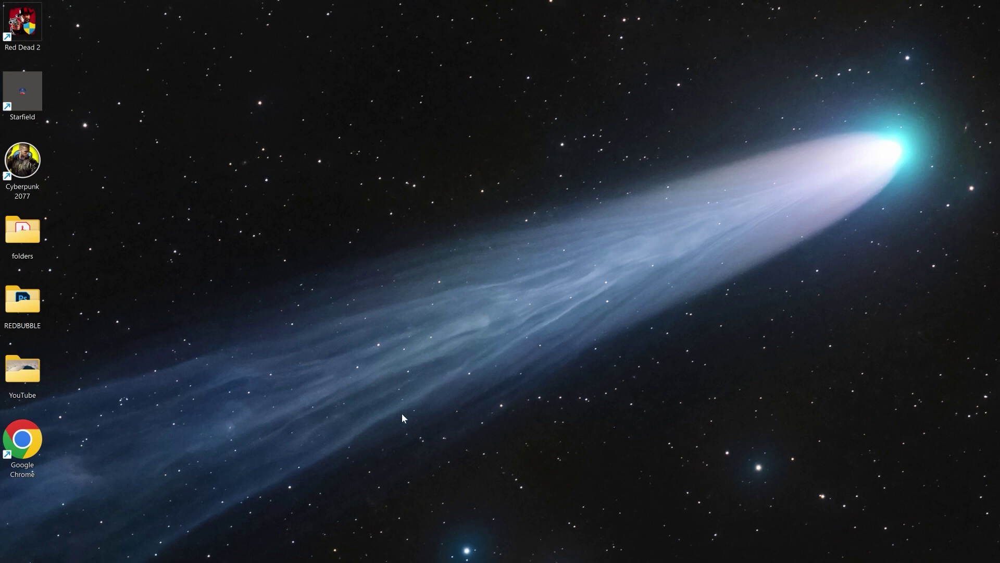
Visit videolan.org in the web browser, then close the browser
mouse_move(471, 555)
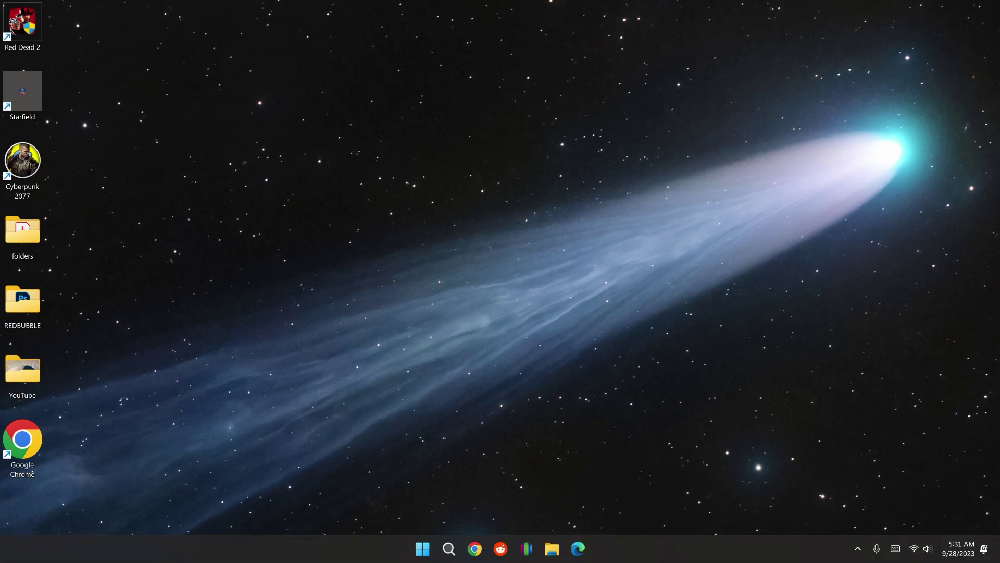
left_click(474, 555)
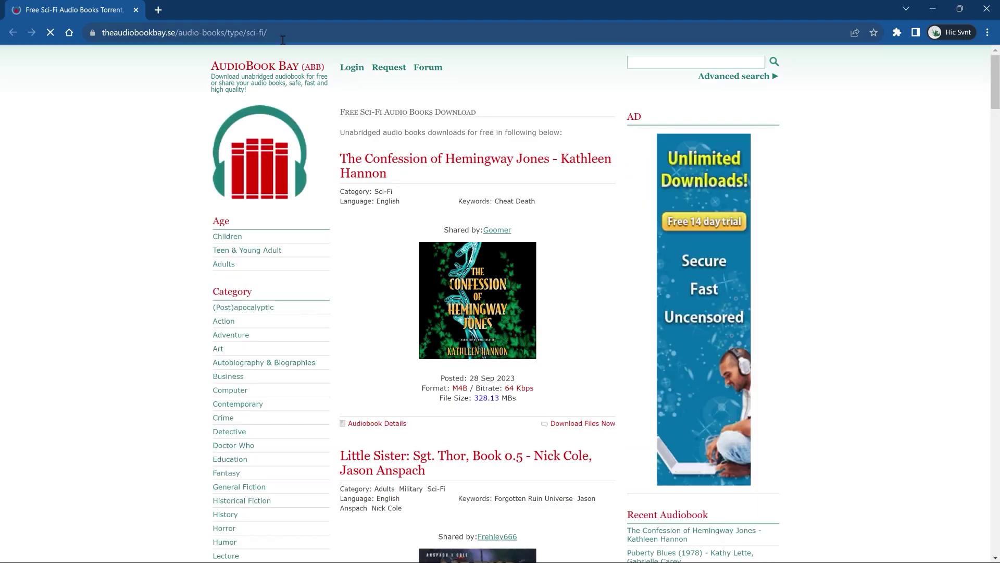
left_click(284, 36)
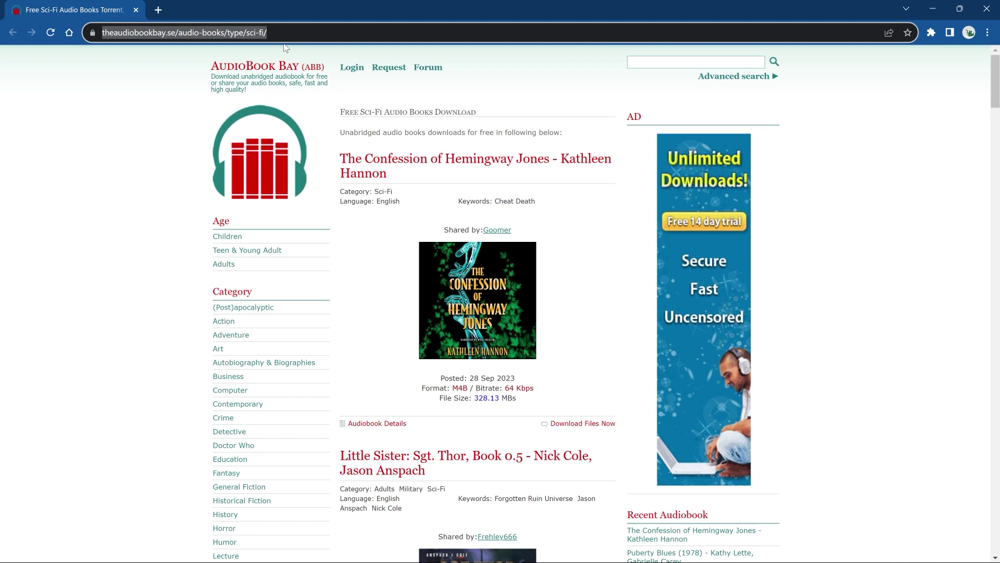
type("videolan")
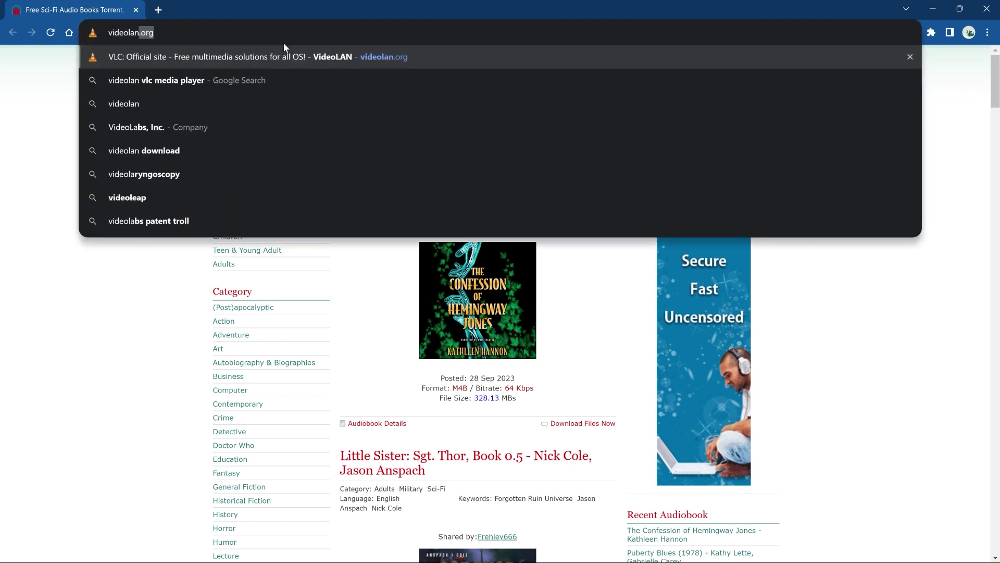
type(".org'")
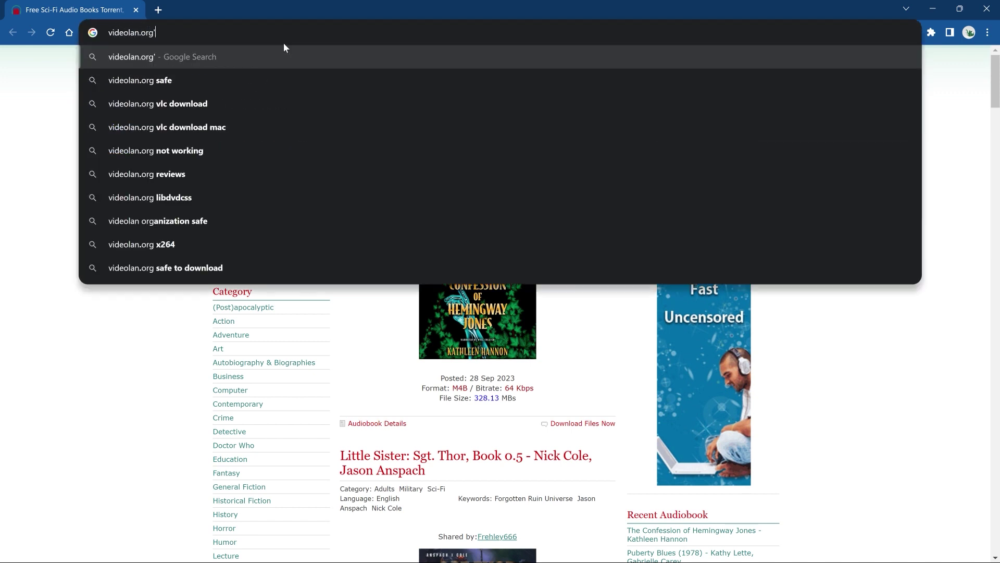
key("BackSpace")
key("Return")
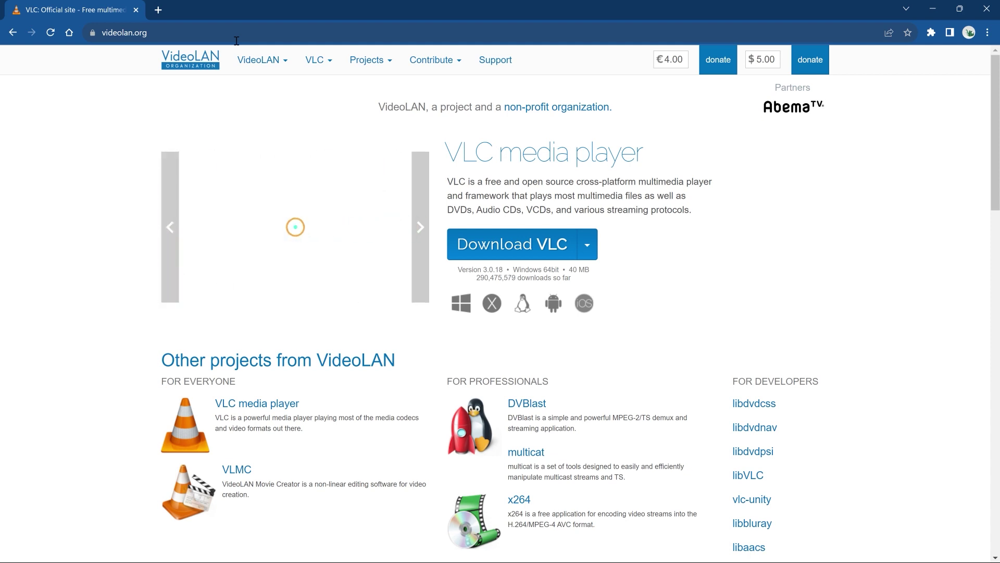
left_click(988, 12)
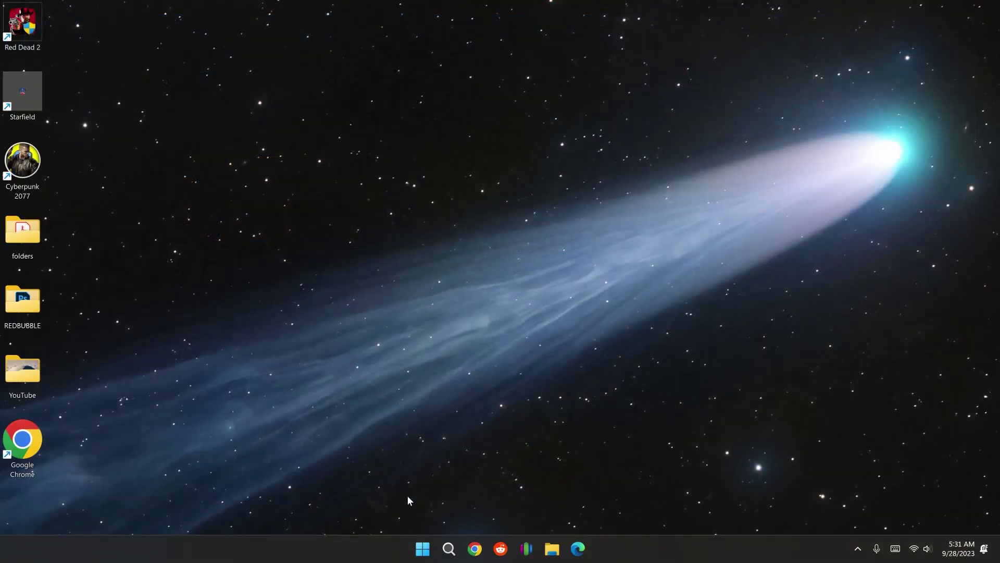
Launch VLC media player from Windows Search recents, move its window up and right, and open the Media menu
left_click(449, 549)
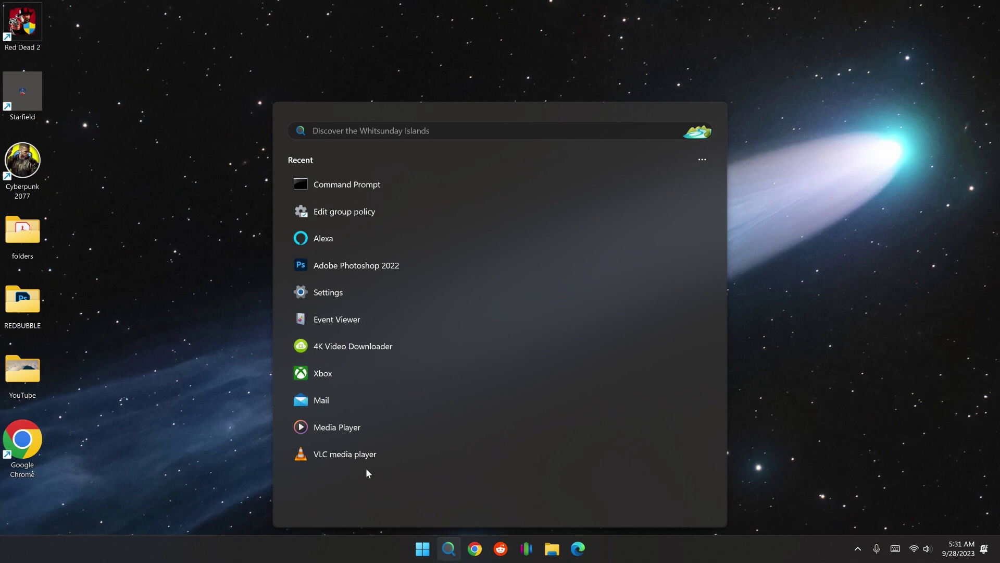
left_click(2, 458)
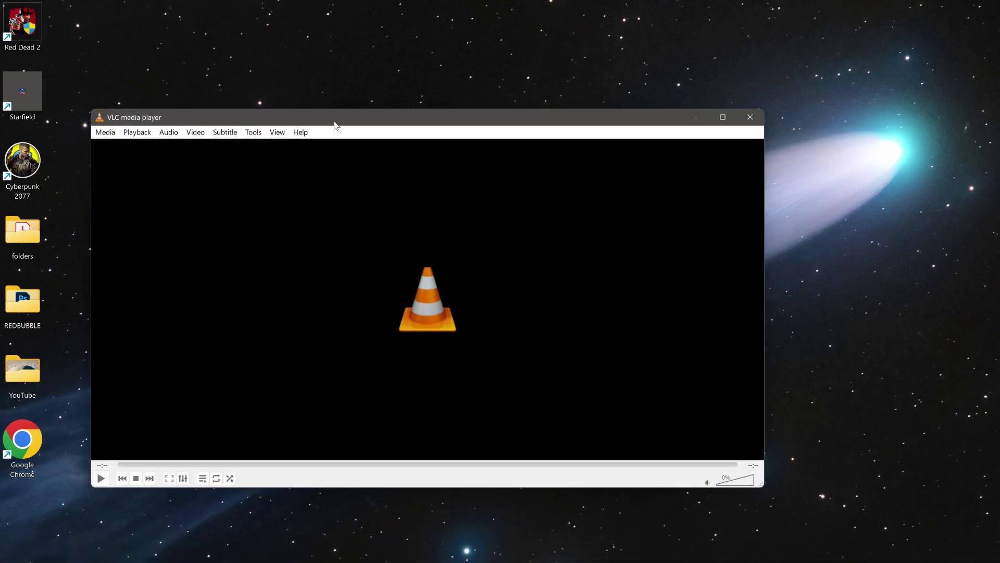
left_click_drag(328, 120, 388, 77)
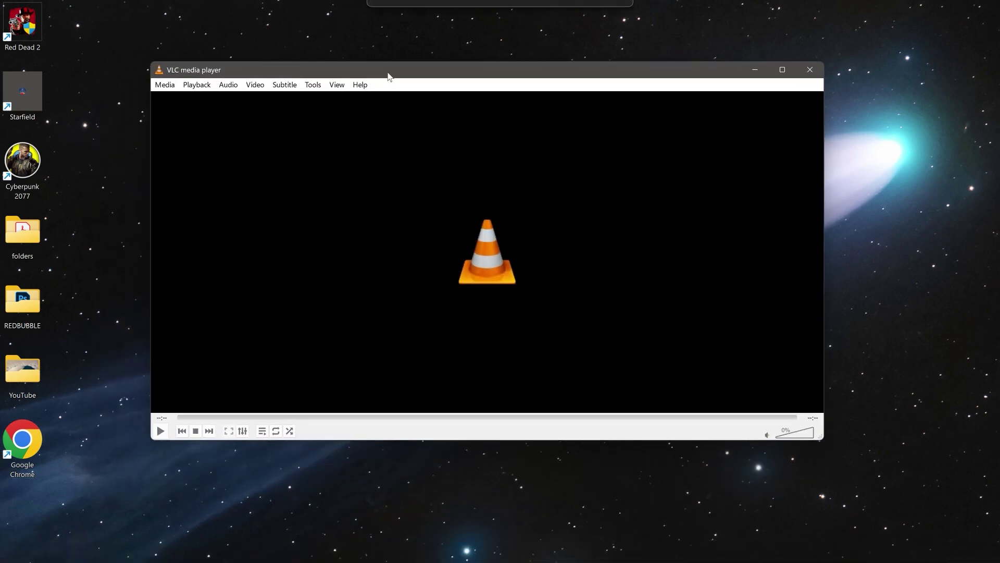
left_click(169, 86)
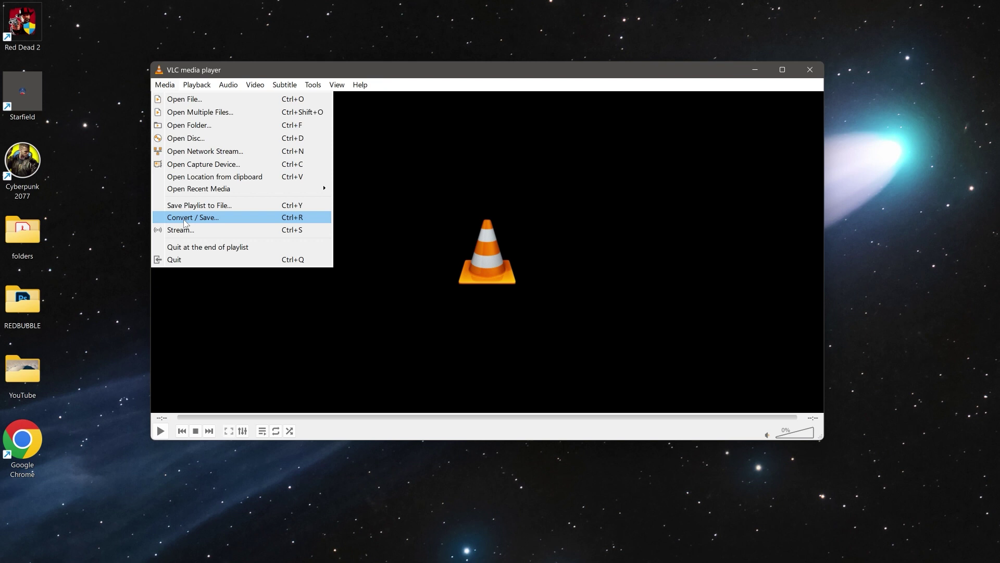
In Convert / Save, add mpv.mpv from Downloads\mpv-sample-video using the All Files filter
left_click(184, 222)
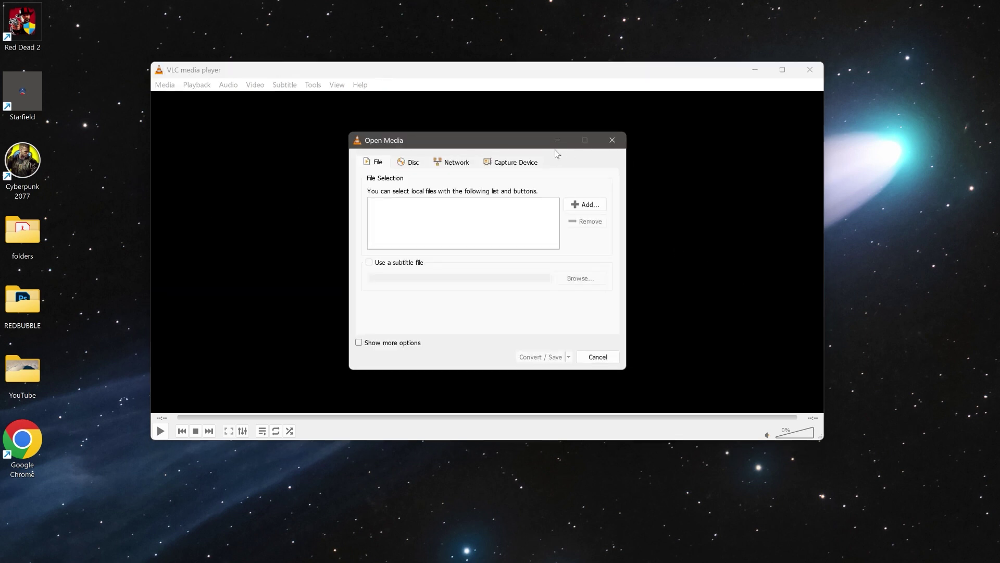
left_click_drag(468, 144, 401, 139)
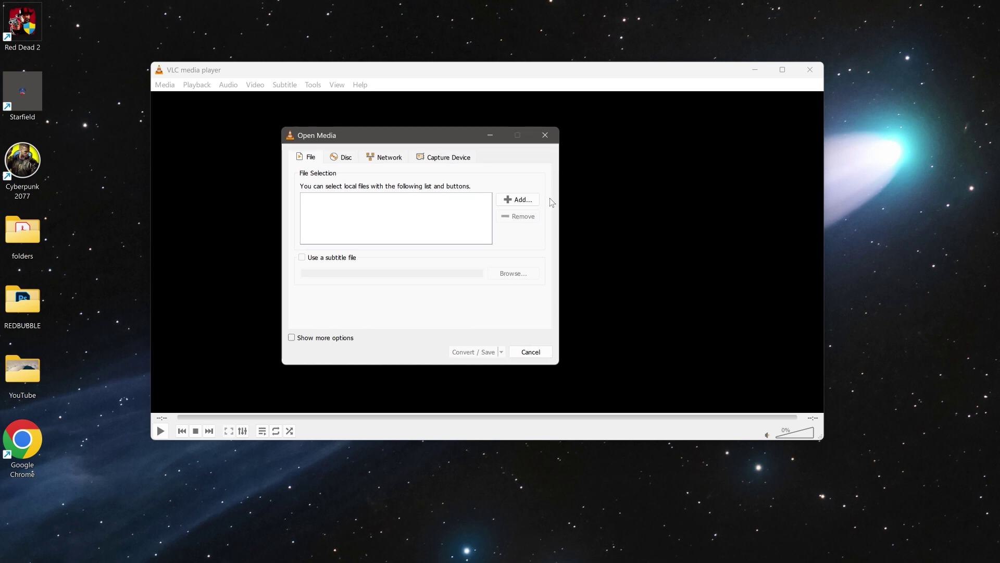
left_click(530, 204)
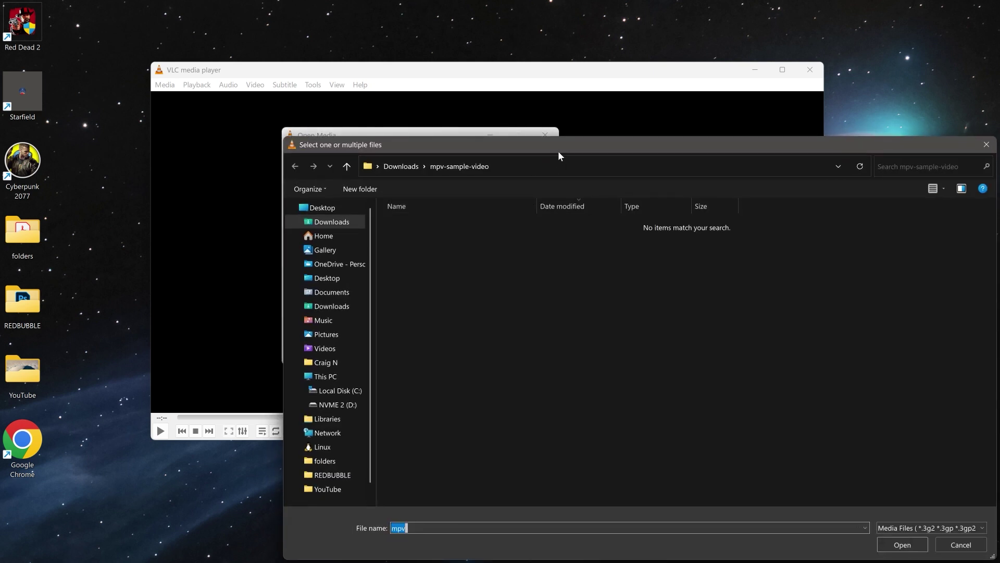
left_click_drag(558, 150, 415, 104)
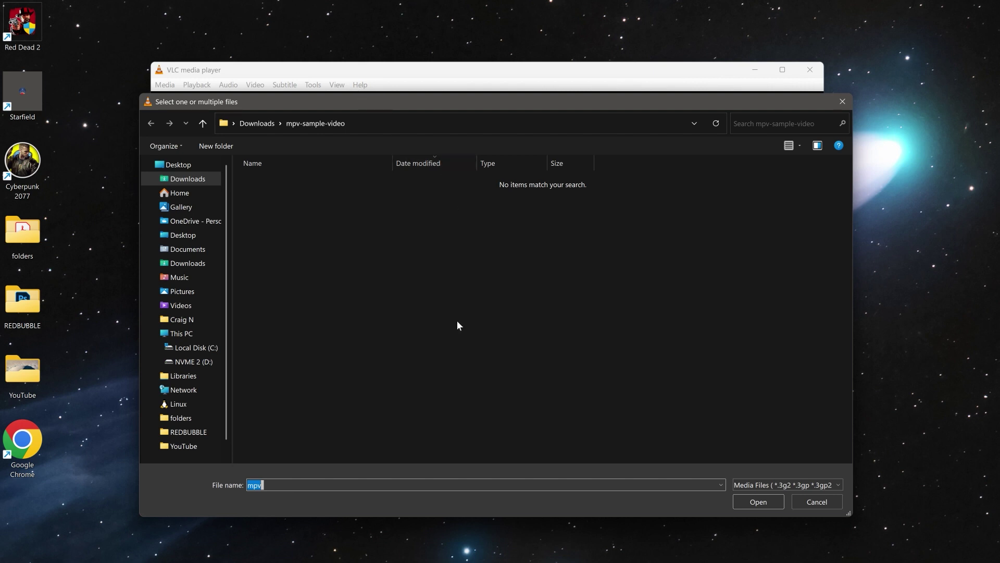
left_click(812, 484)
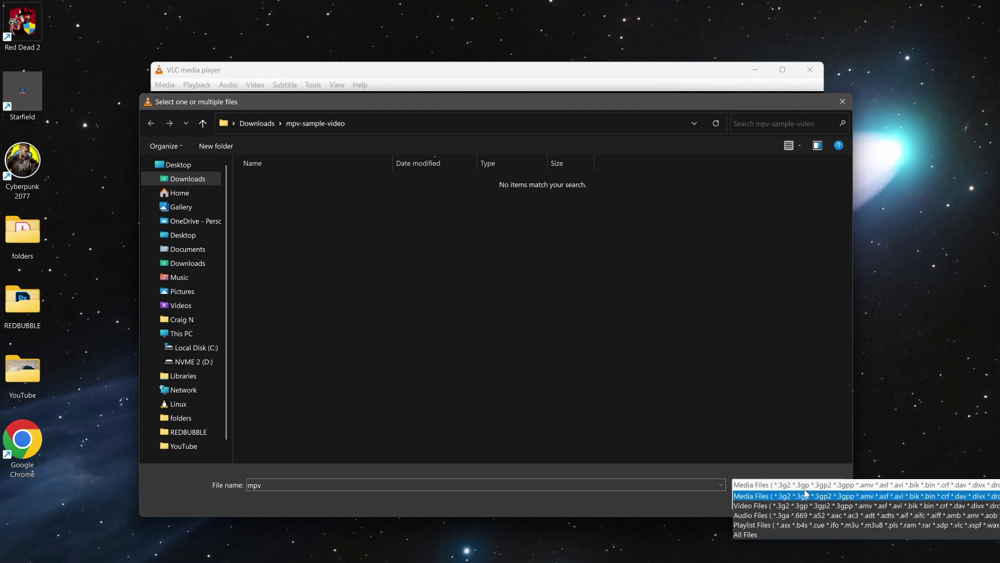
left_click(774, 534)
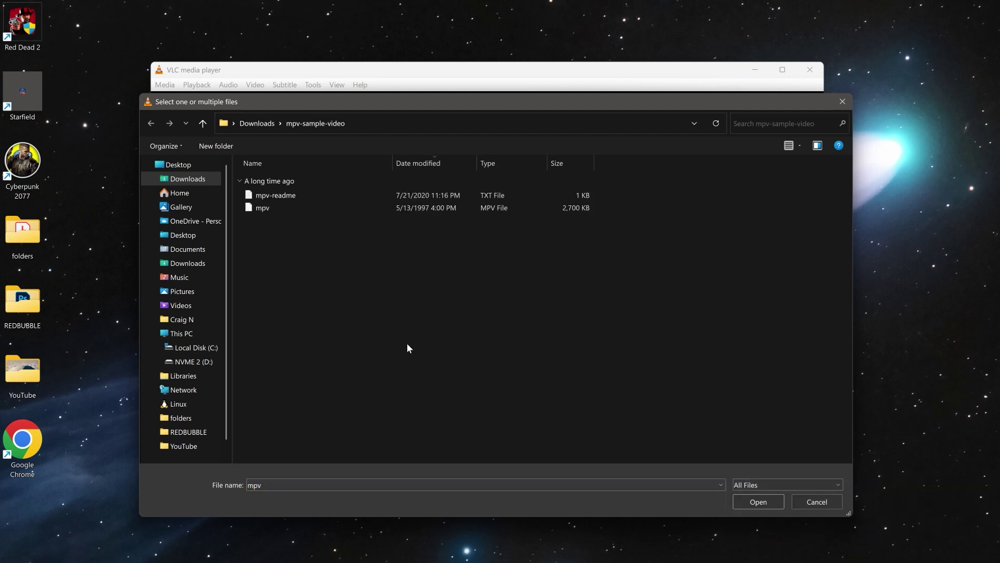
left_click(255, 209)
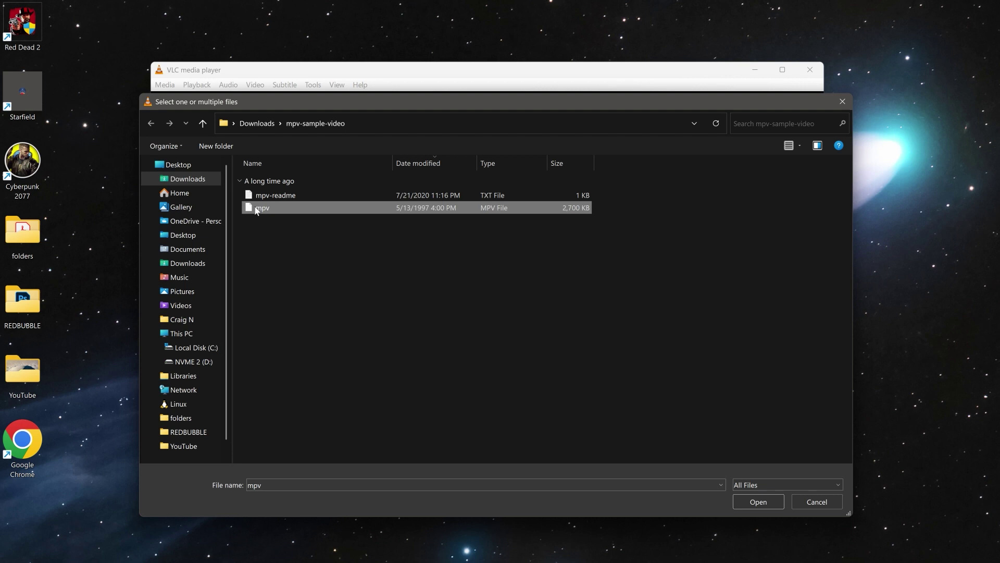
left_click(758, 501)
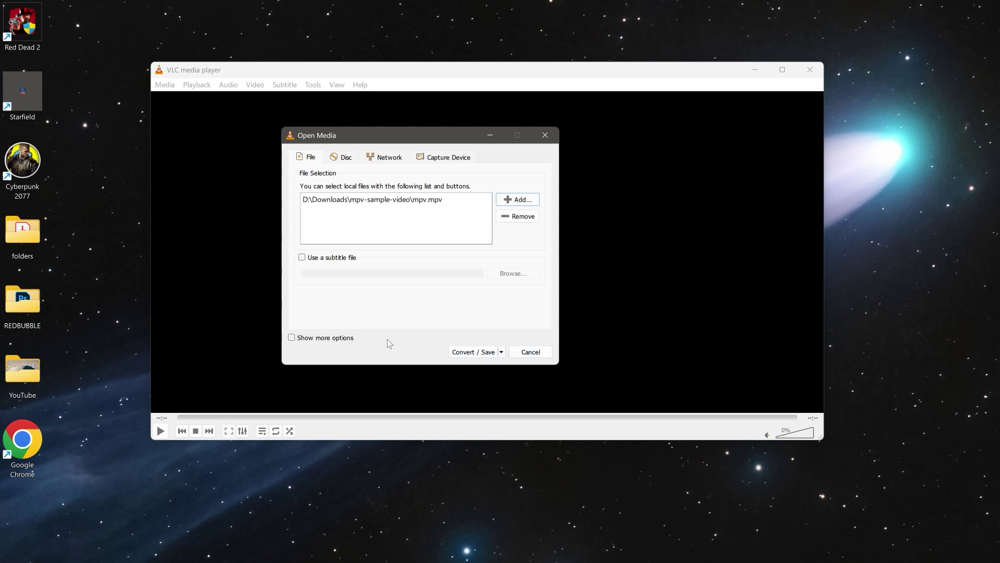
Choose Convert from the Convert / Save options for mpv.mpv
left_click(334, 338)
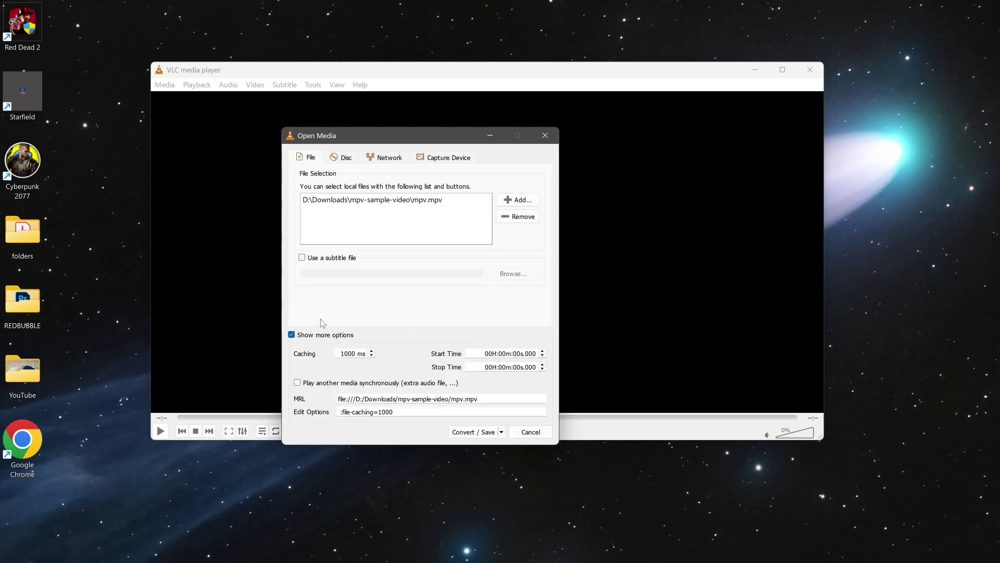
left_click(502, 433)
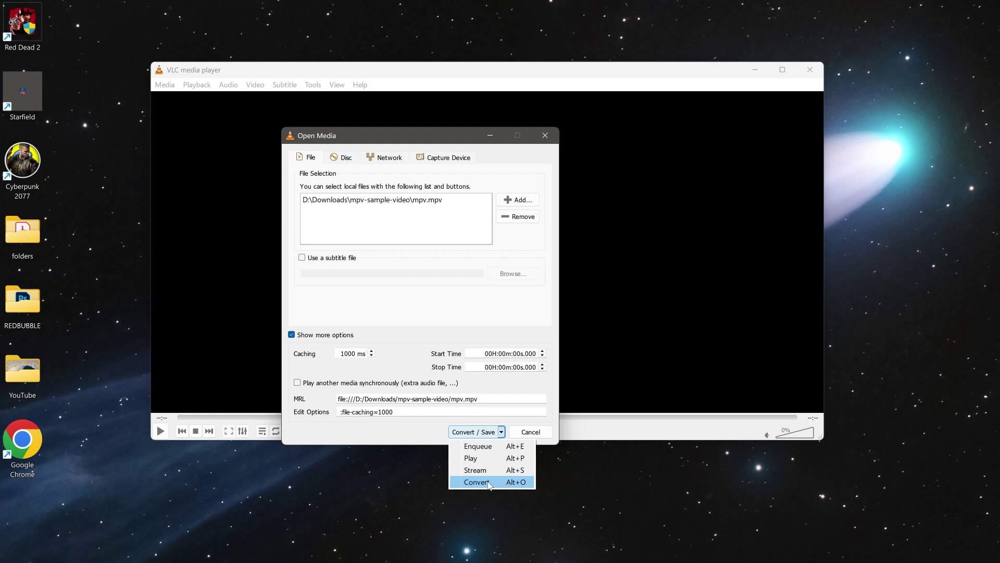
left_click(484, 483)
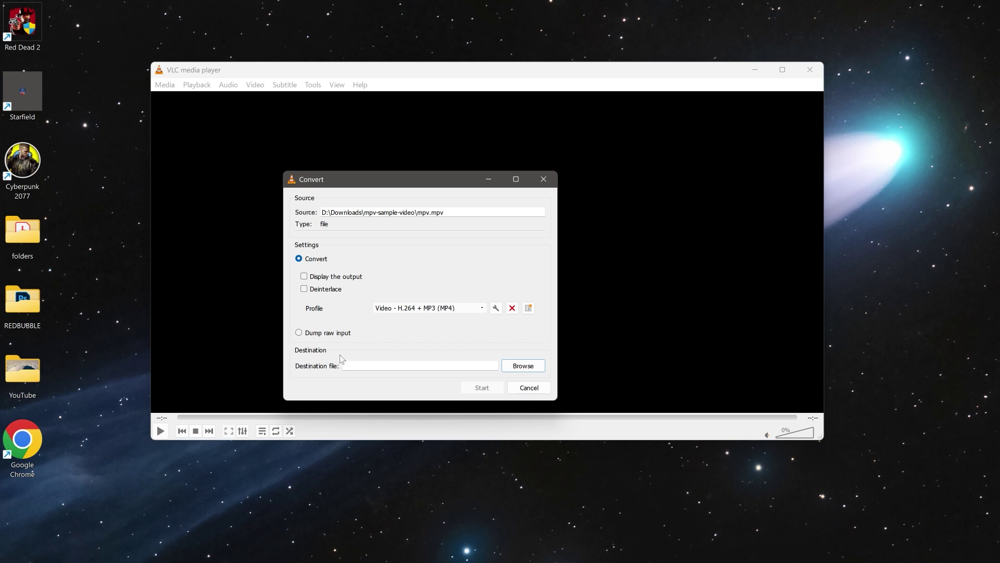
Browse the conversion profiles and keep Video - H.264 + MP3 (MP4)
left_click(475, 311)
scroll(432, 355, "down", 5)
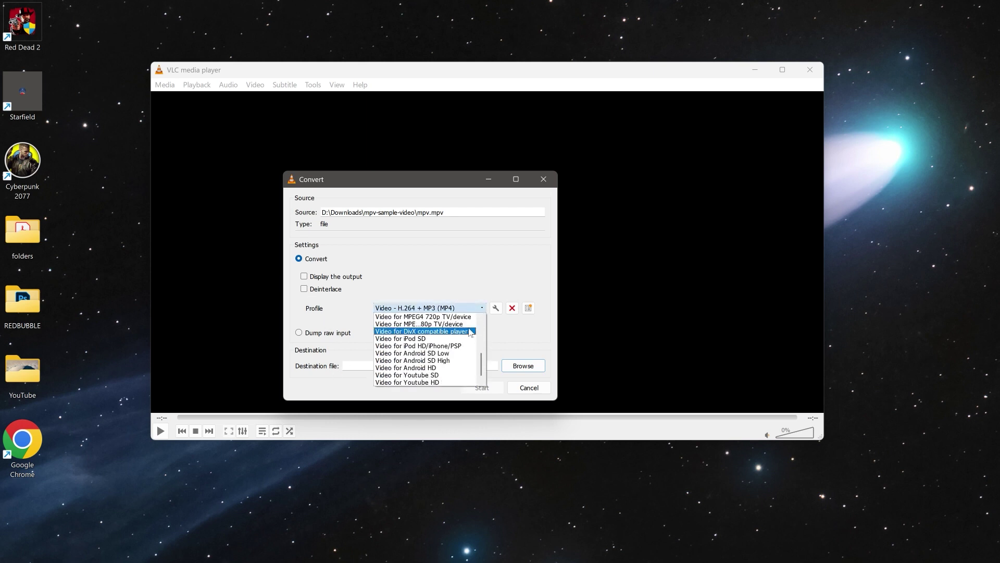
scroll(432, 381, "up", 3)
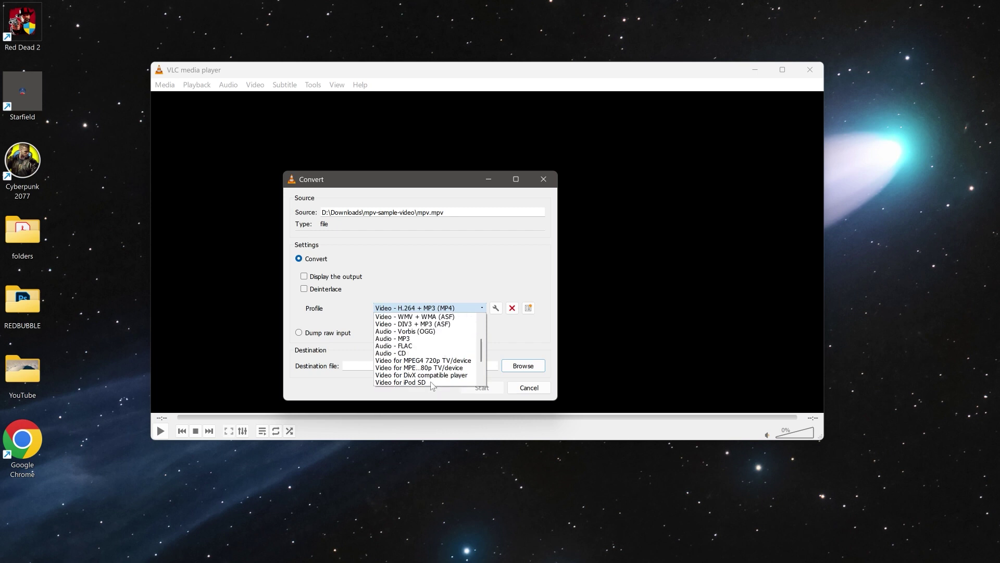
scroll(430, 371, "up", 2)
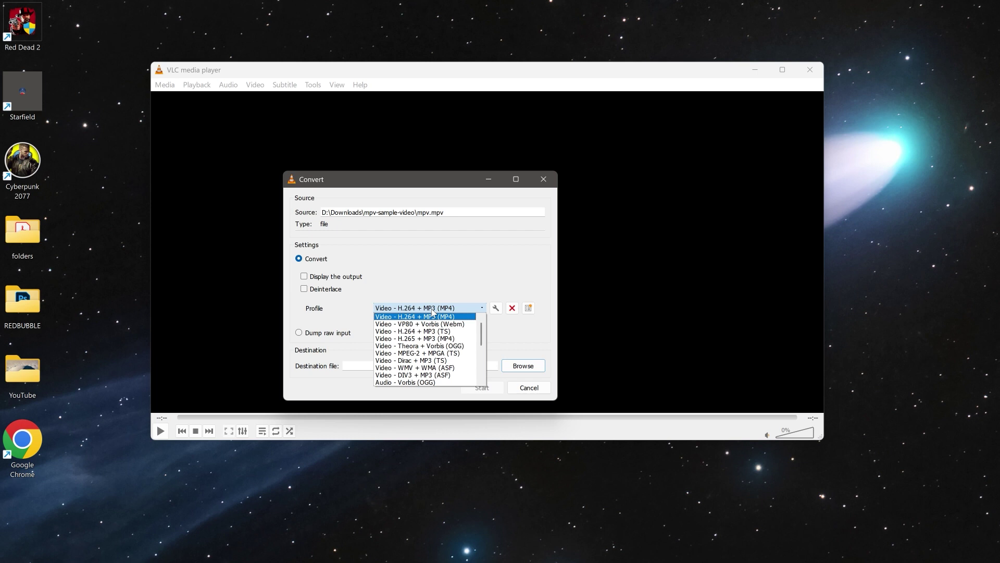
left_click(456, 311)
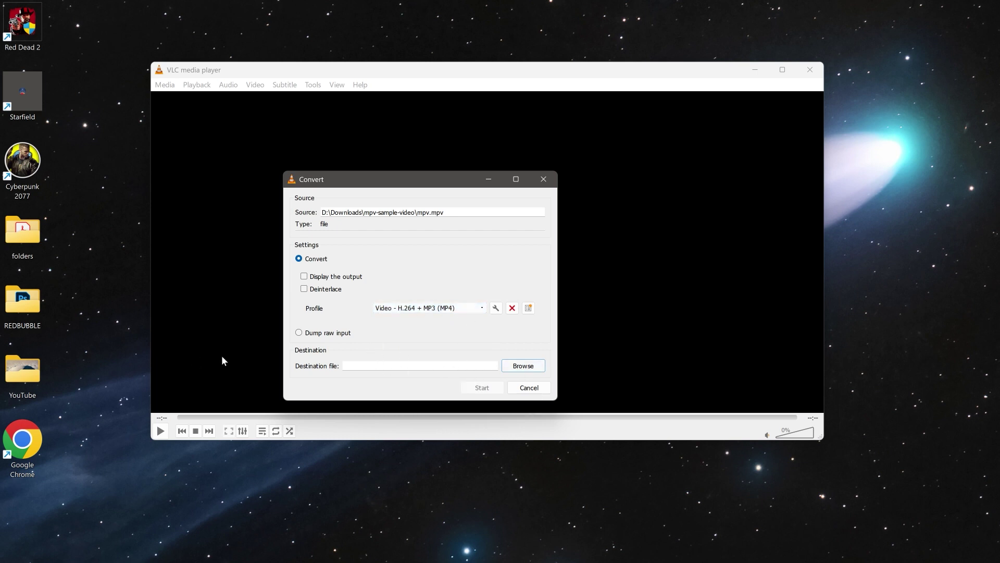
Set the destination to the Desktop, renaming the output file to mpvtomp4
left_click(522, 366)
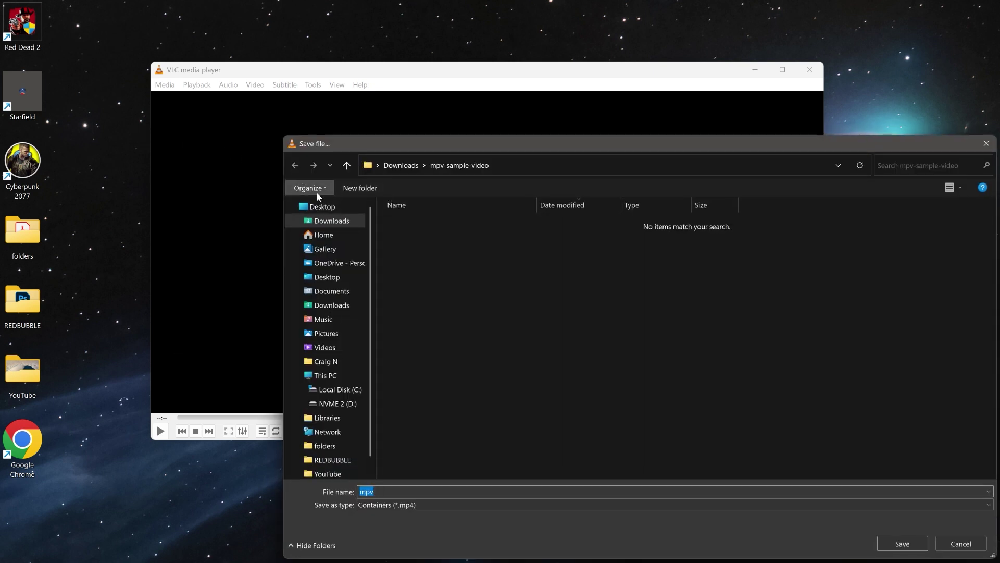
left_click(308, 211)
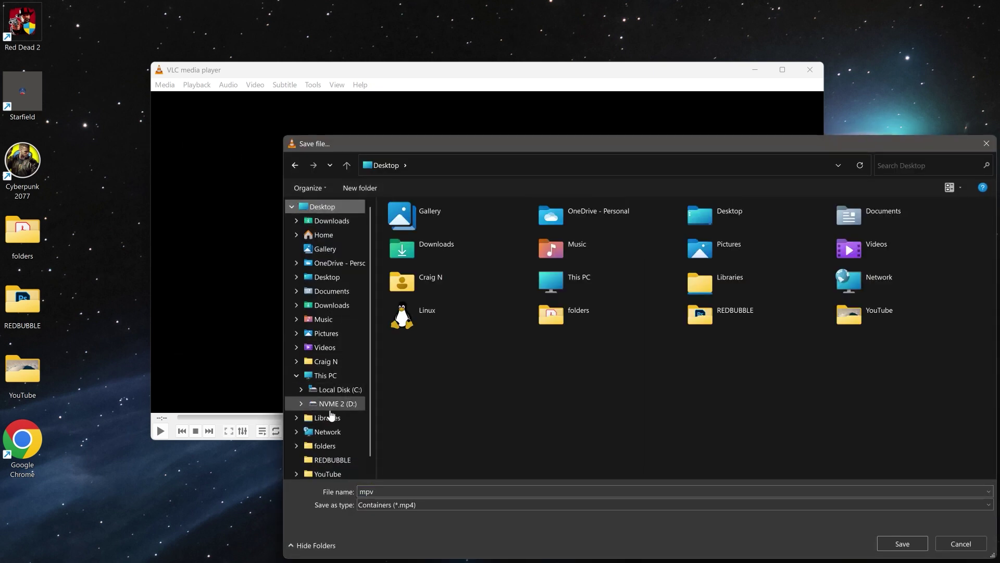
left_click(398, 488)
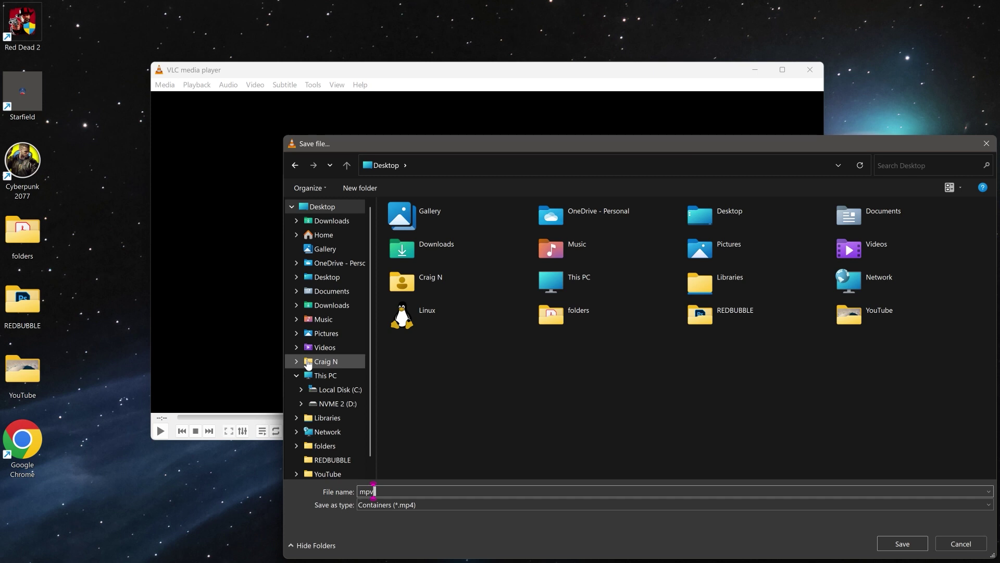
type("tomp4")
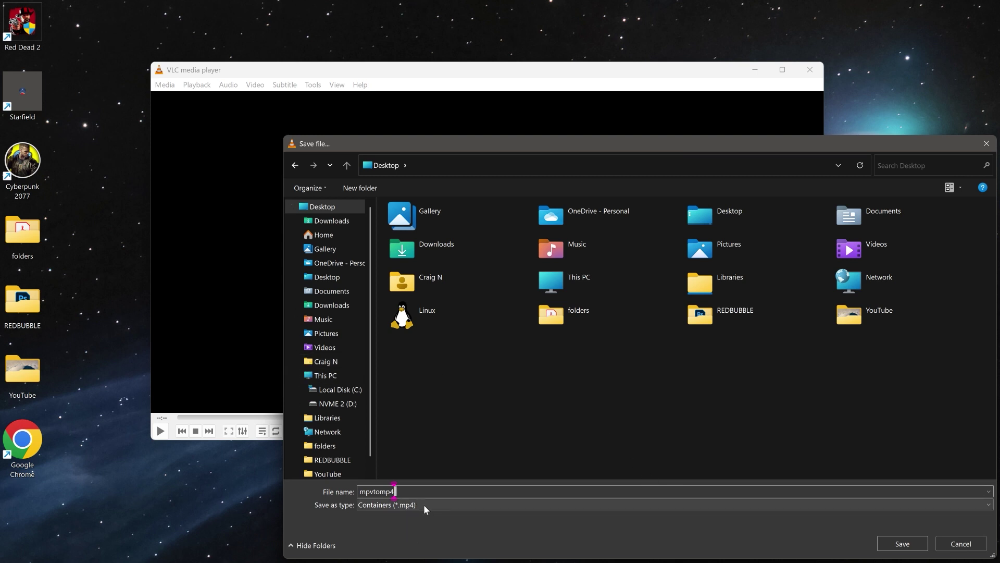
left_click(904, 544)
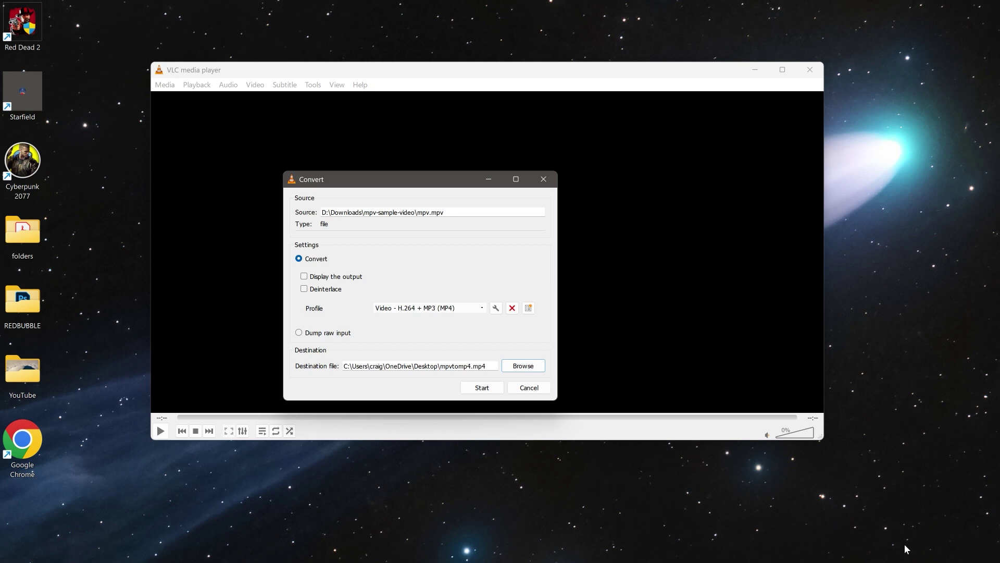
Start the conversion of mpv.mpv to mpvtomp4 and let it finish
left_click(482, 388)
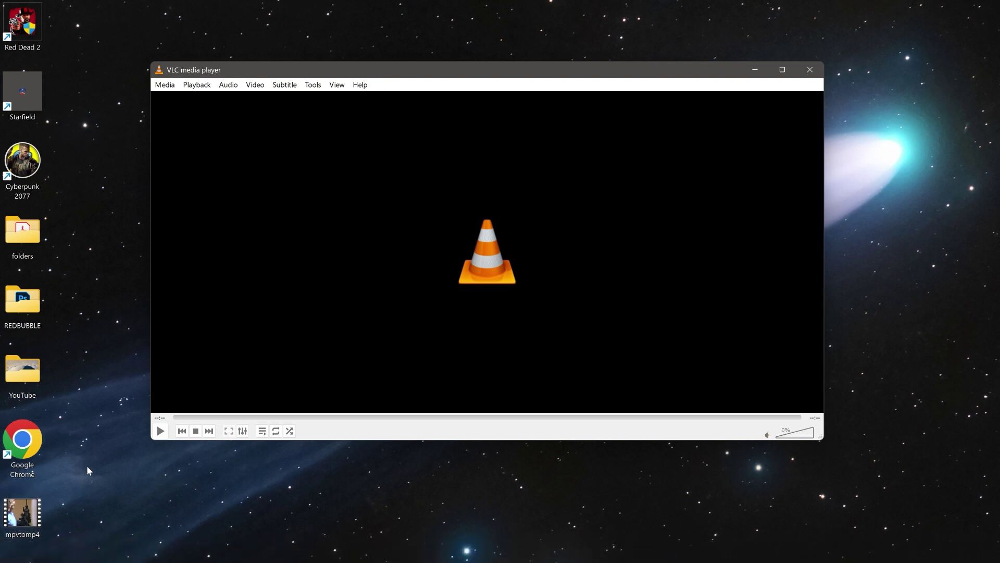
Check the Properties of the mpvtomp4 desktop file, then close them
left_click(16, 517)
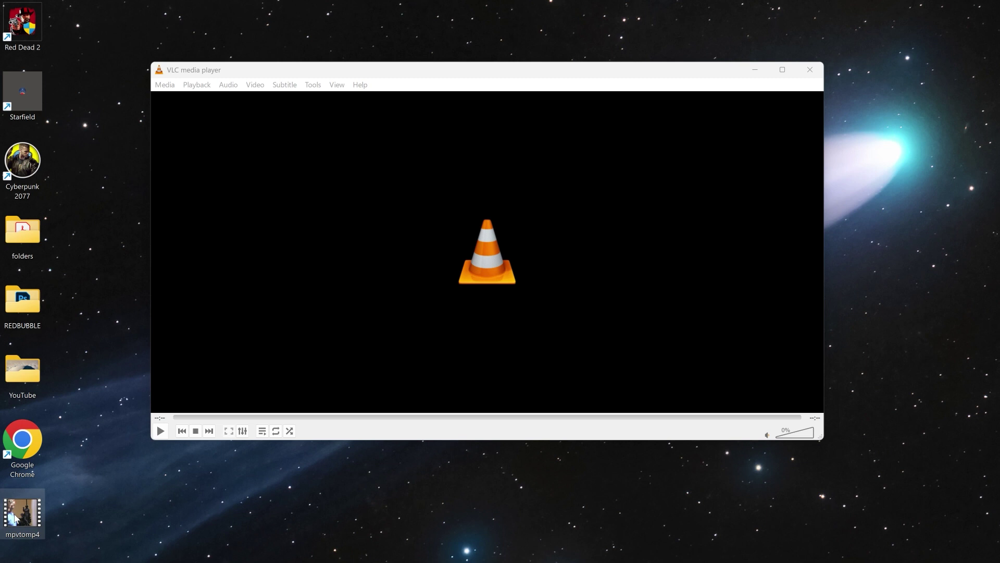
right_click(17, 516)
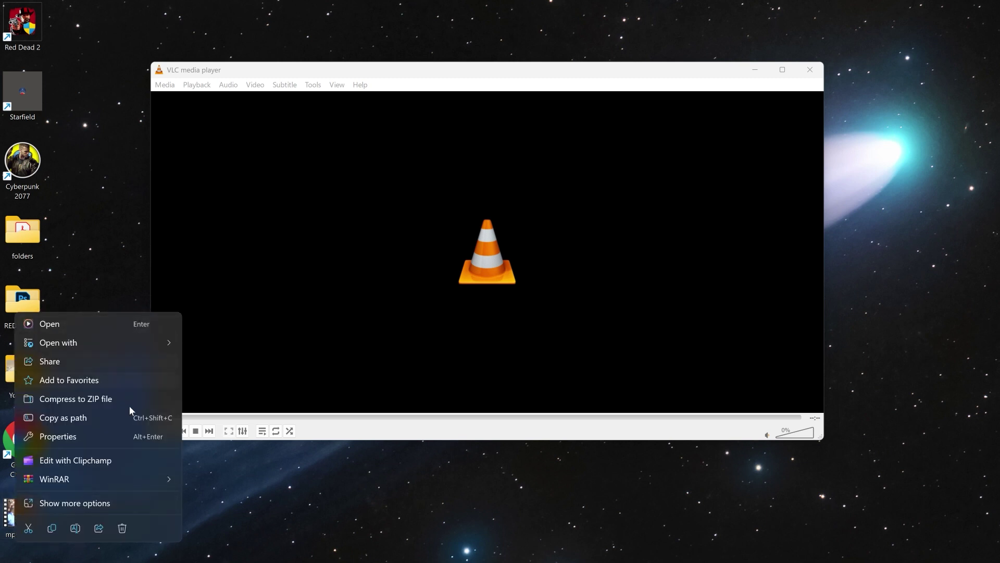
left_click(45, 437)
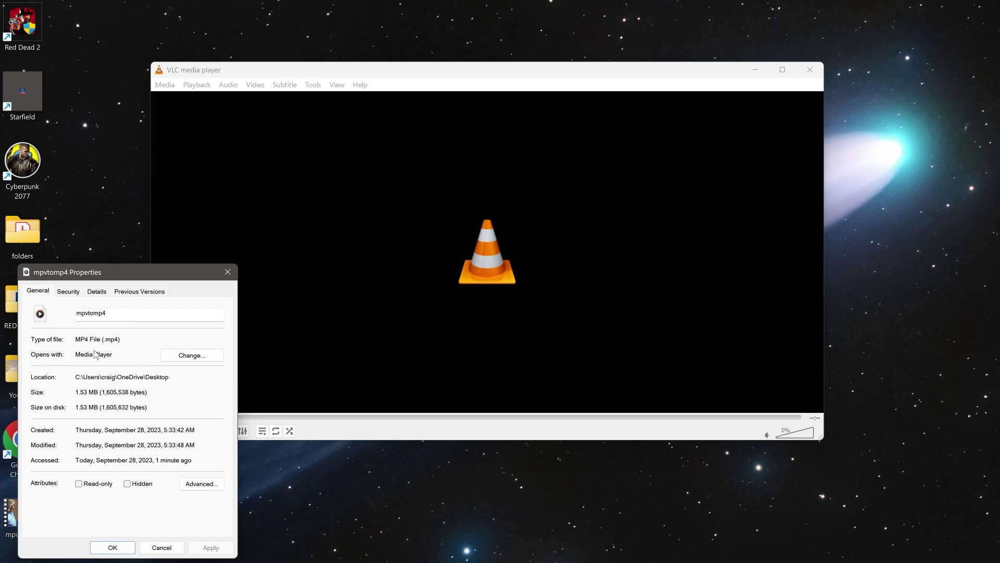
left_click(229, 273)
Play mpvtomp4 in Media Player to confirm it works, then close the player
right_click(25, 509)
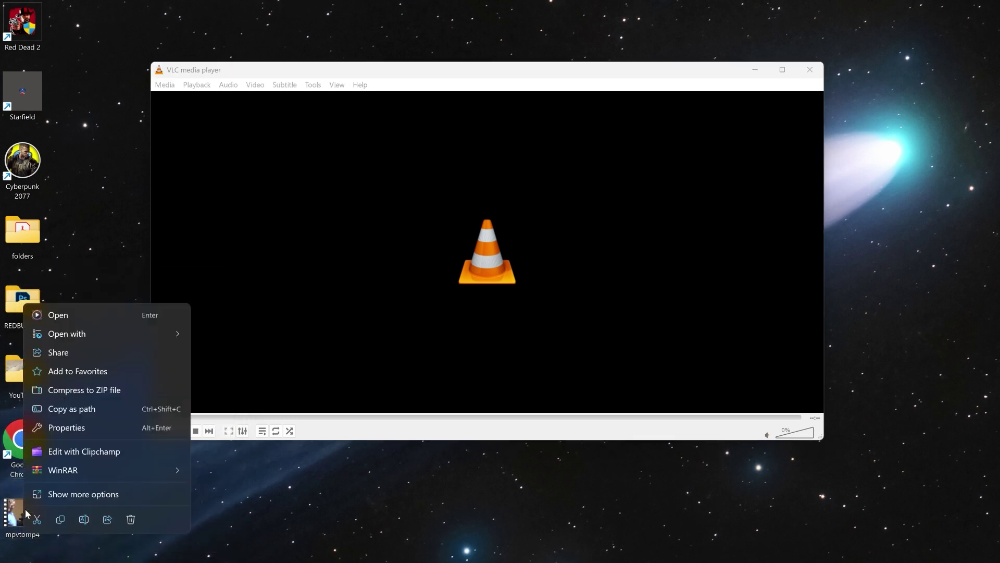
left_click(50, 314)
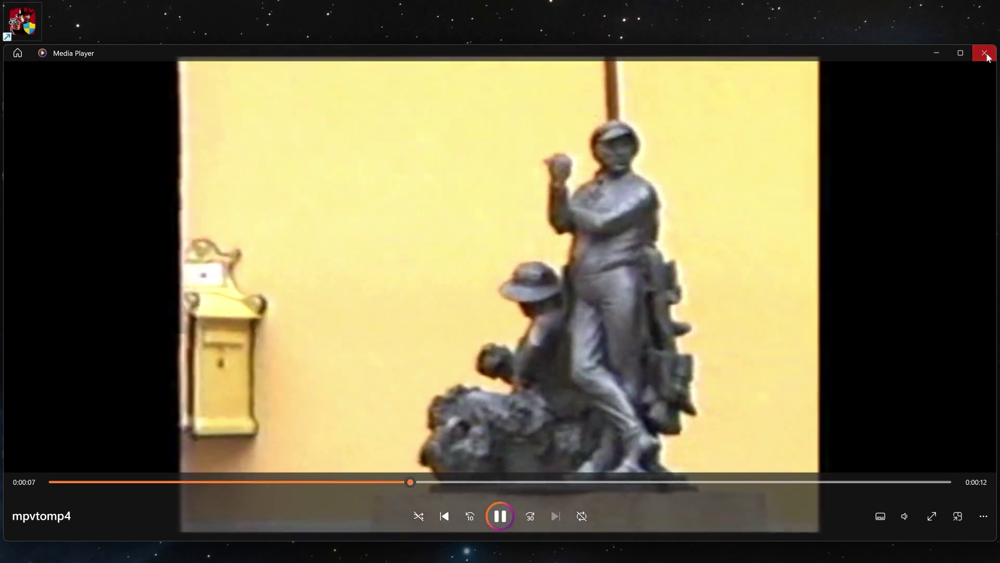
left_click(985, 52)
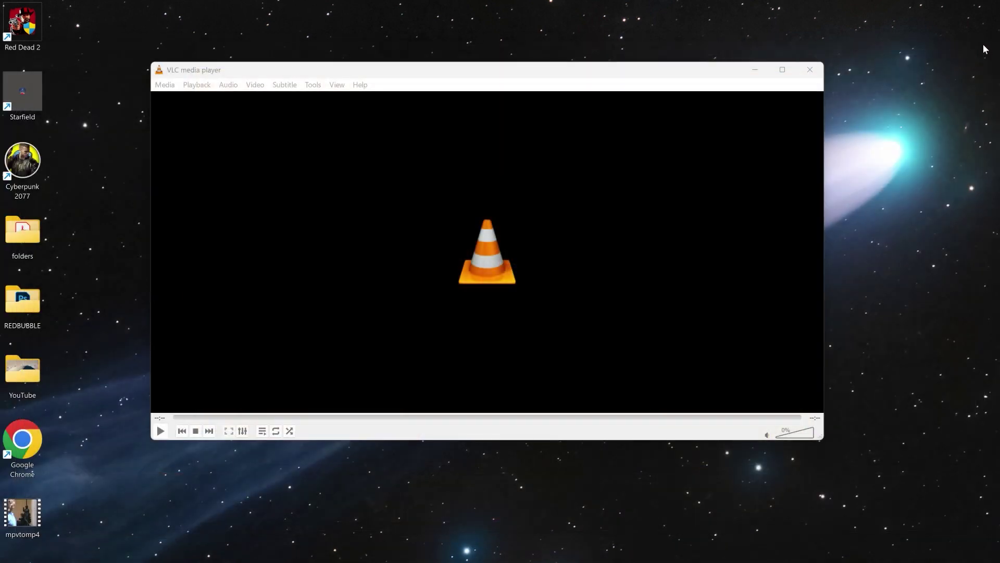
Reopen VLC's Convert / Save and choose Convert for mpv.mpv
left_click(272, 170)
left_click(161, 87)
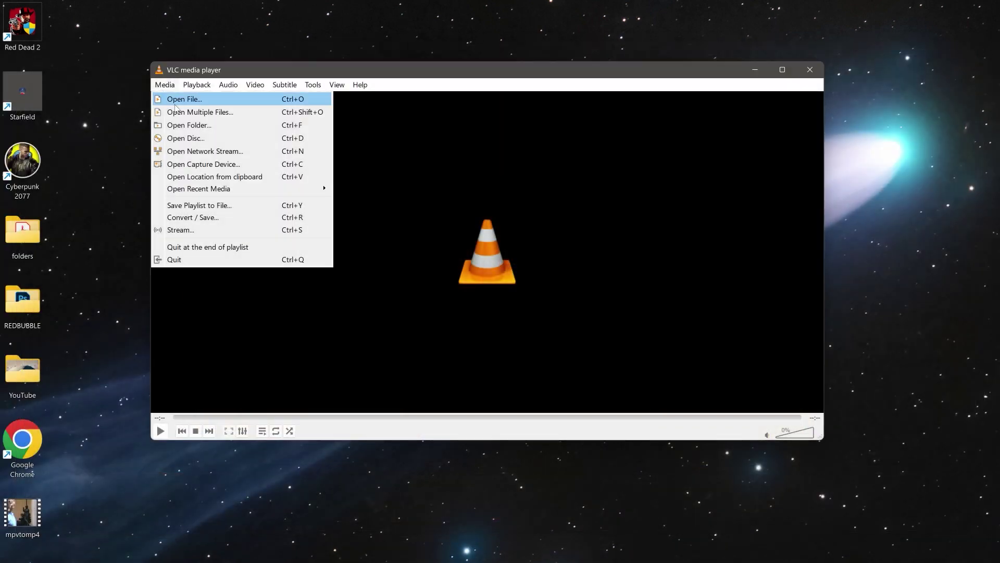
left_click(188, 220)
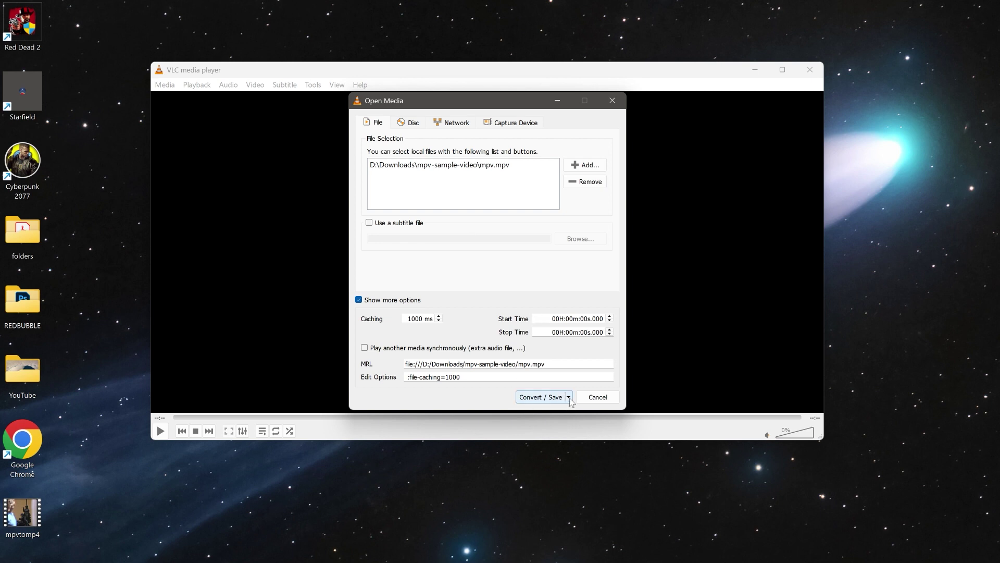
left_click(568, 397)
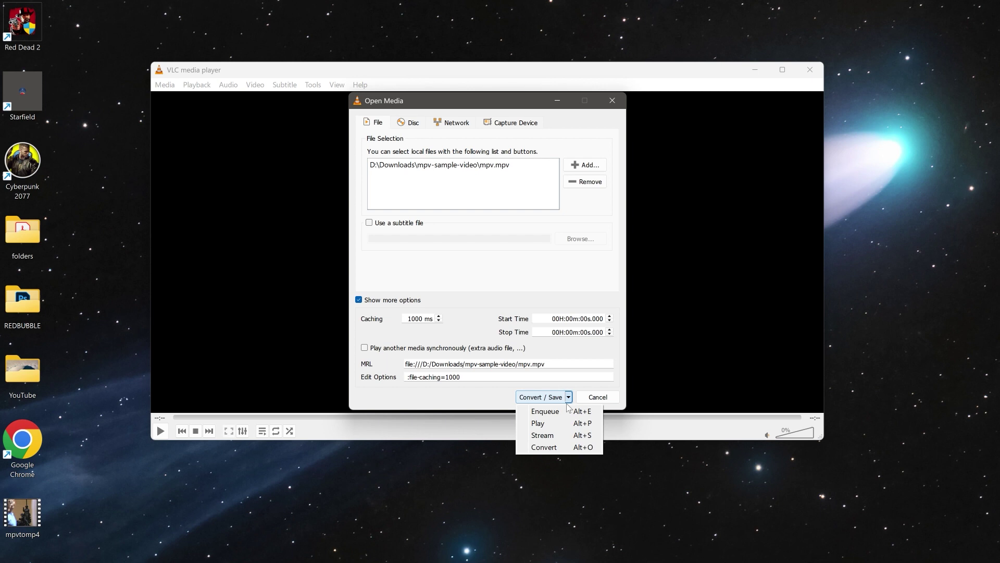
left_click(543, 447)
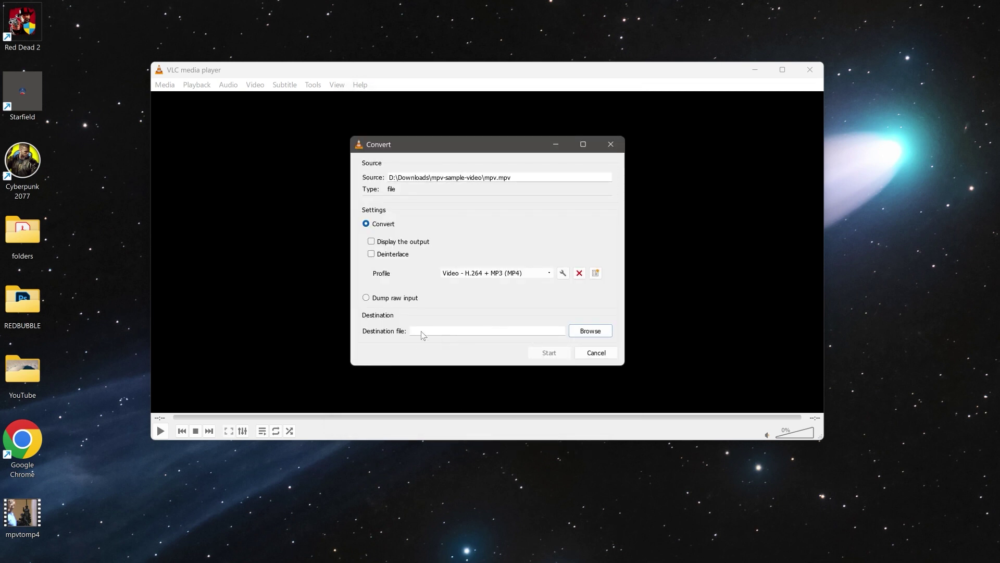
Review the profile list, leaving Video - H.264 + MP3 (MP4) selected
left_click(496, 275)
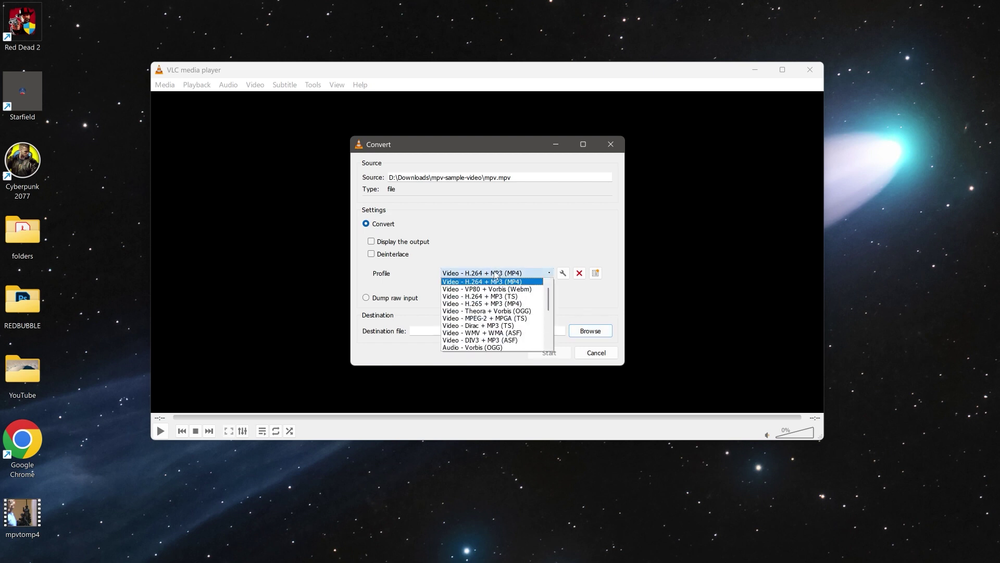
scroll(494, 313, "down", 3)
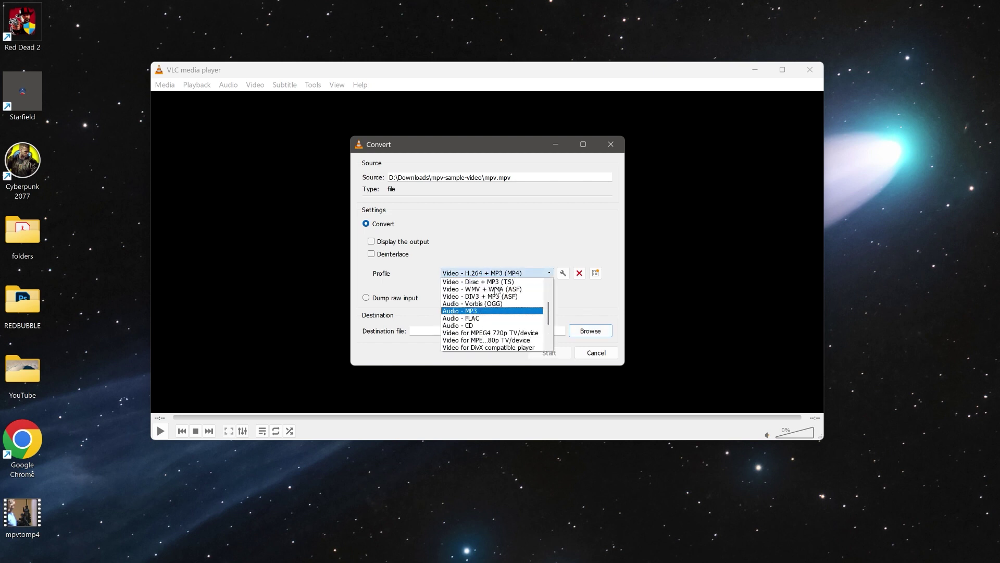
scroll(495, 313, "up", 3)
left_click(529, 271)
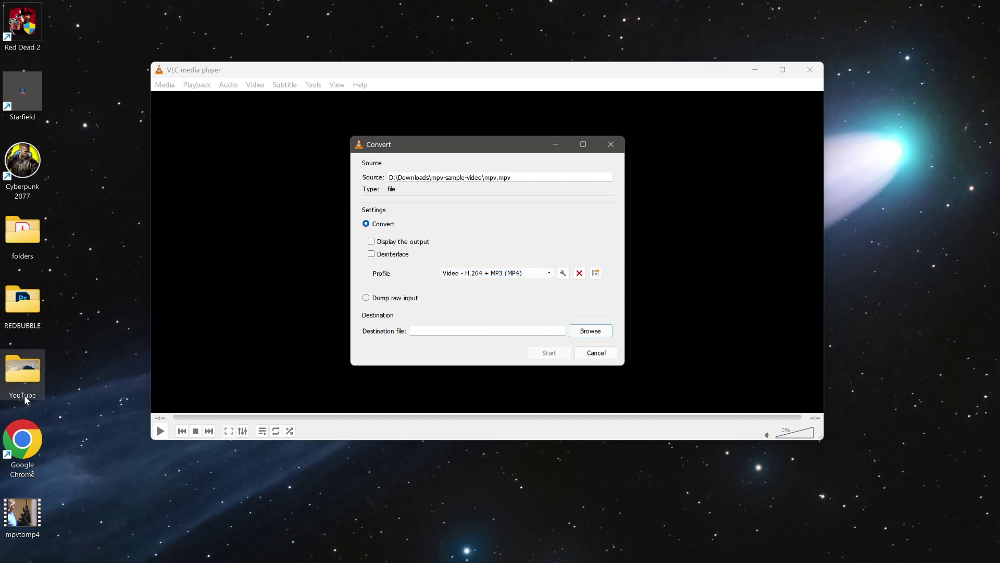